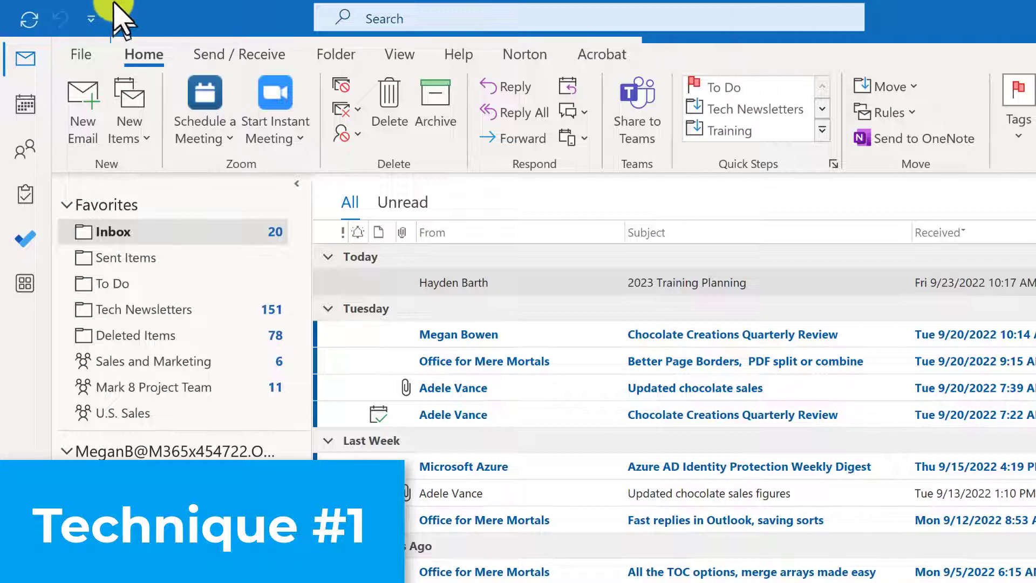
Step: Add the Reply, Reply All and Forward commands to the mail window's Quick Access Toolbar
{"action": "left_click", "coordinate": [91, 21]}
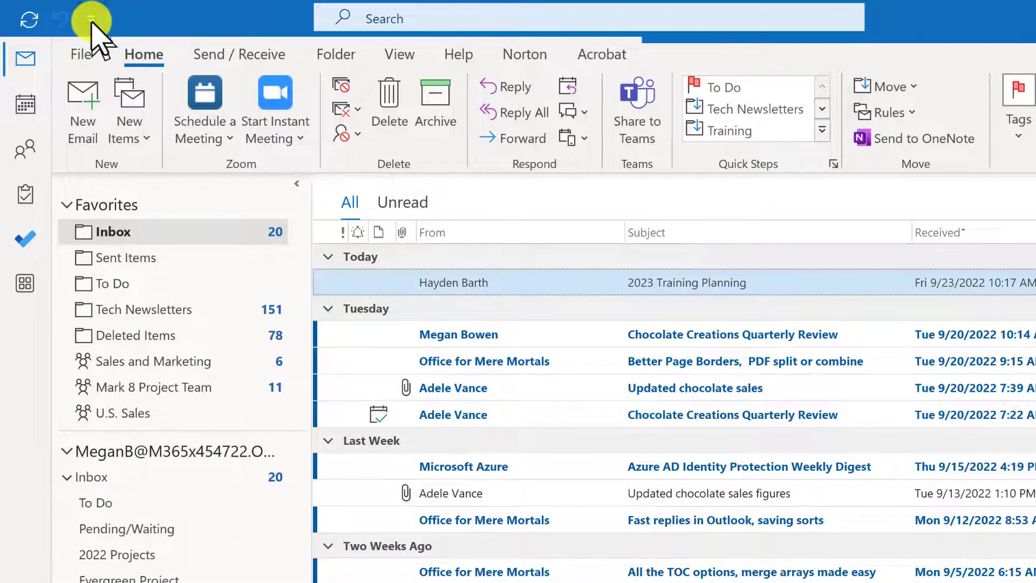
{"action": "left_click", "coordinate": [91, 21]}
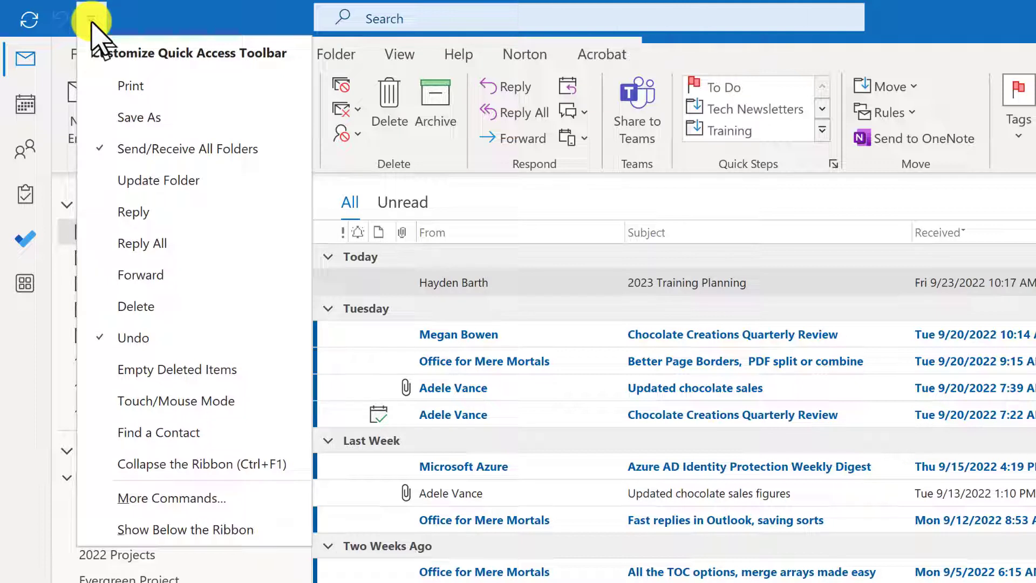
{"action": "left_click", "coordinate": [129, 215]}
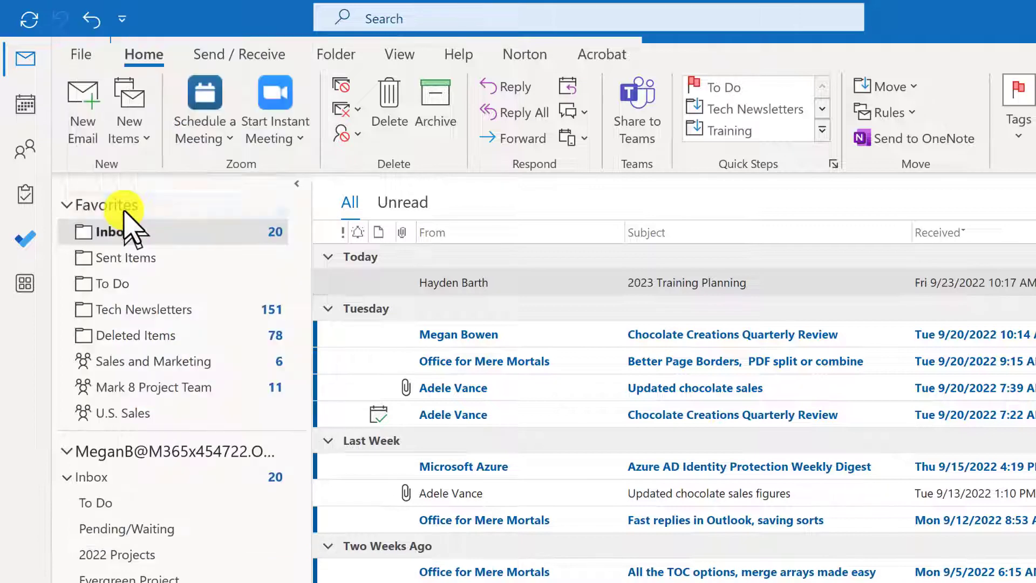
{"action": "left_click", "coordinate": [121, 19]}
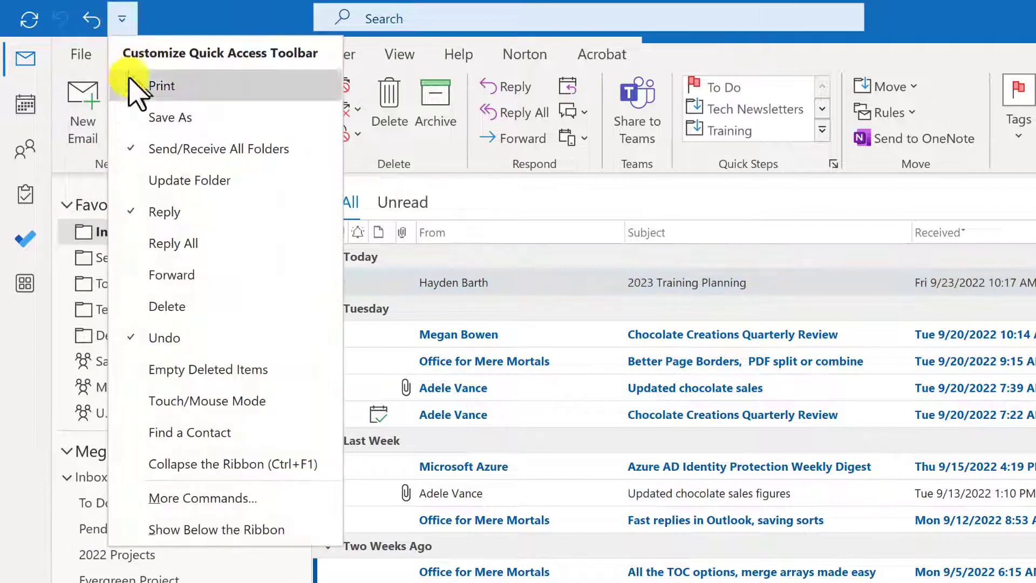
{"action": "left_click", "coordinate": [157, 243]}
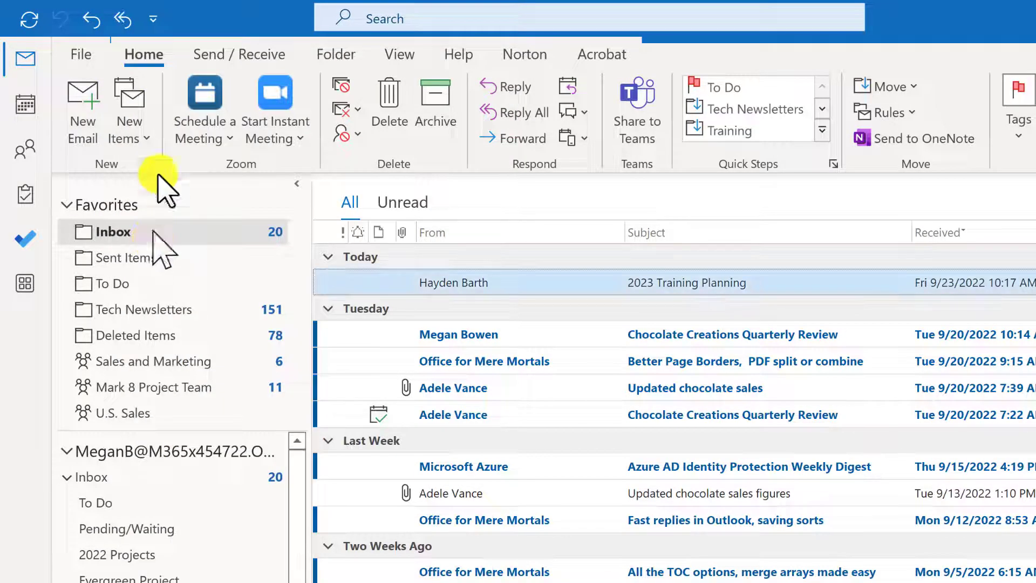
{"action": "left_click", "coordinate": [152, 19]}
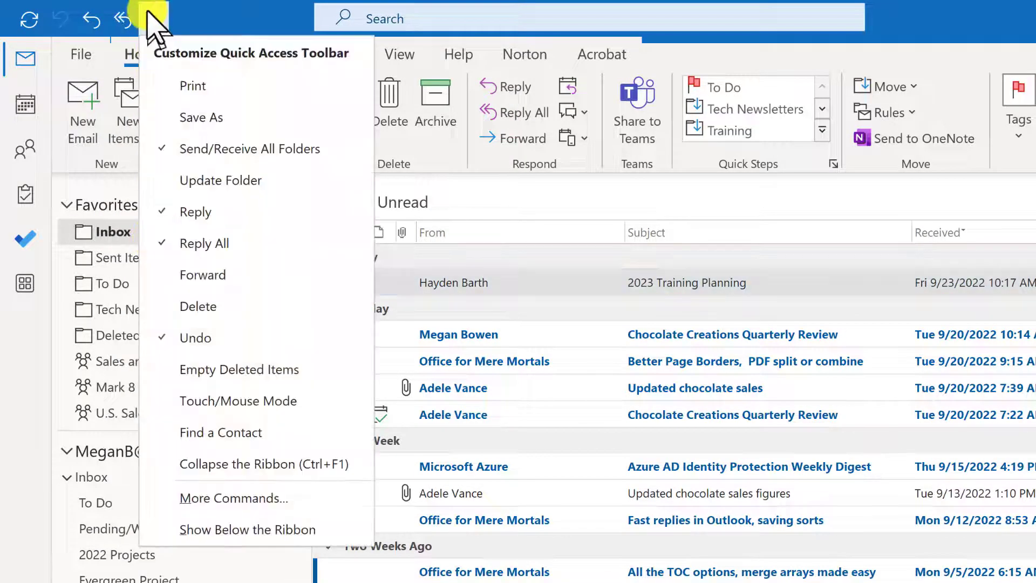
{"action": "left_click", "coordinate": [157, 276]}
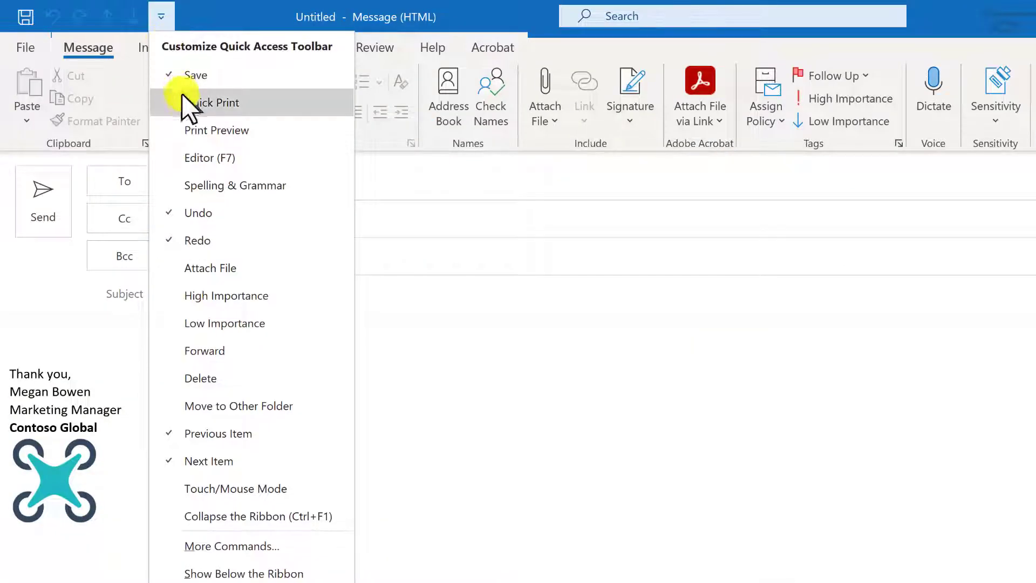
Step: Add Quick Print to the message window's Quick Access Toolbar and Reading Pane to the mail window's Quick Access Toolbar
{"action": "left_click", "coordinate": [183, 103]}
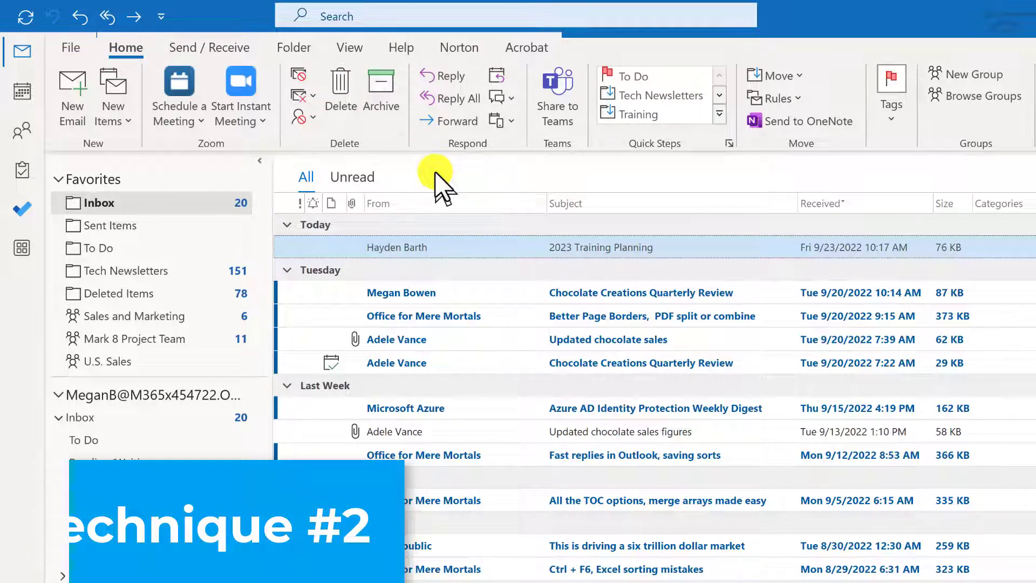
{"action": "left_click", "coordinate": [347, 47]}
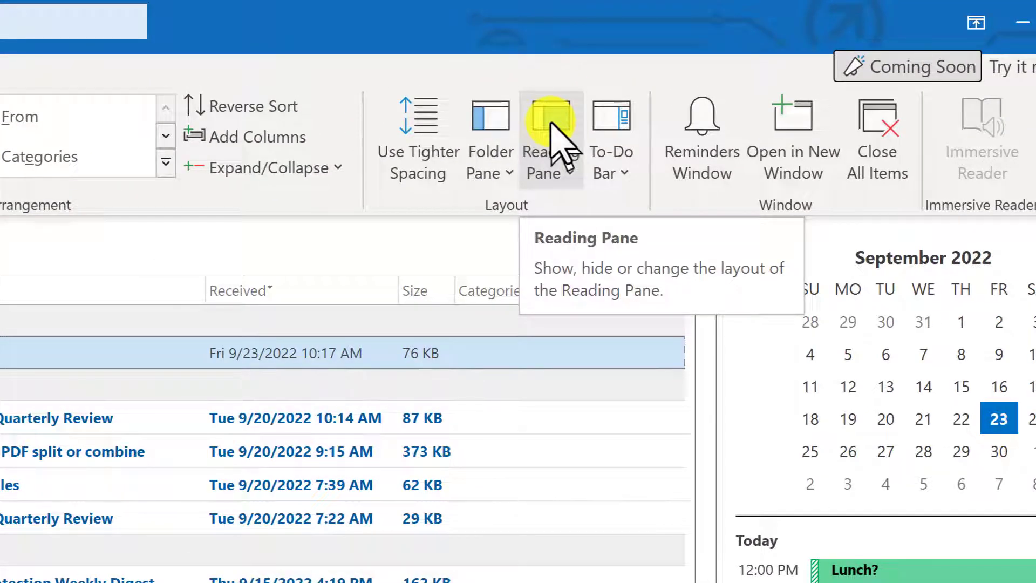
{"action": "right_click", "coordinate": [552, 123]}
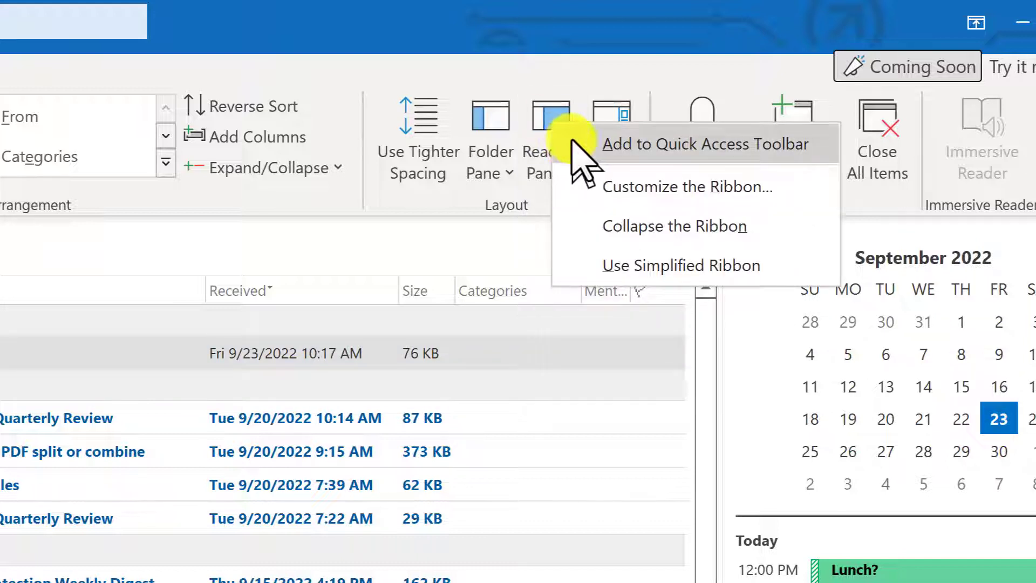
{"action": "key", "text": "Escape"}
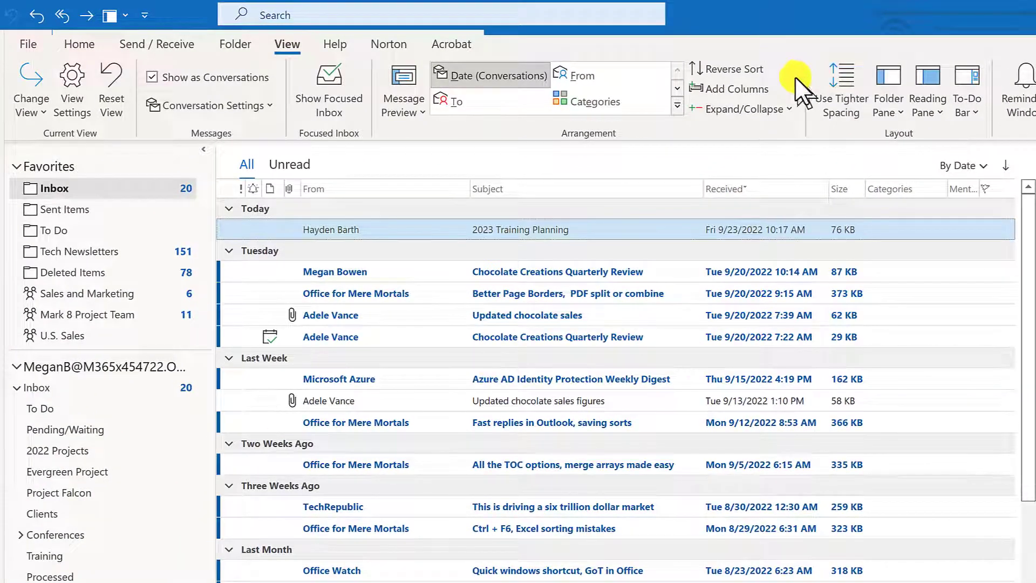
Step: Switch the ribbon to the simplified layout and return it to the classic layout
{"action": "right_click", "coordinate": [783, 80]}
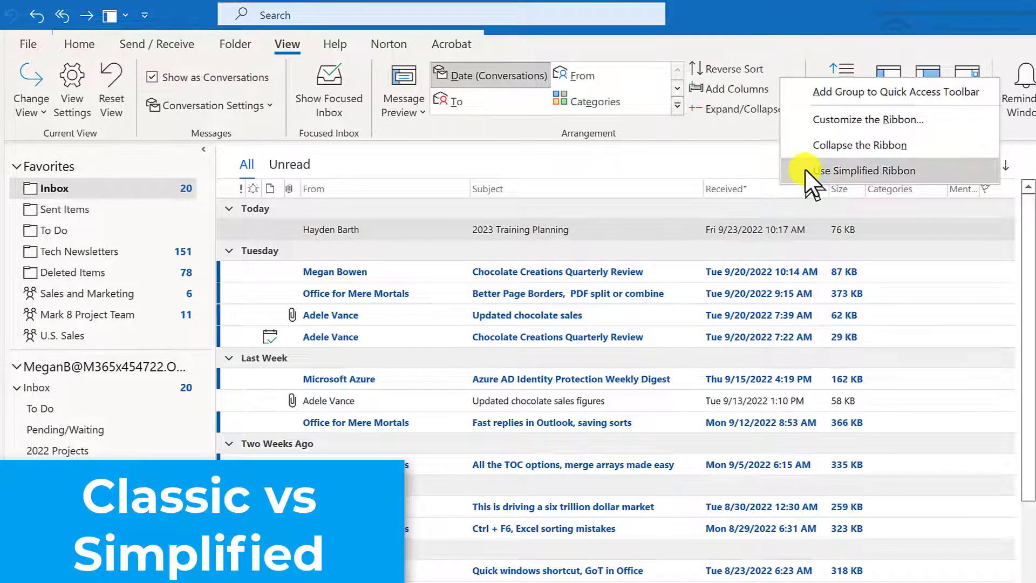
{"action": "left_click", "coordinate": [808, 172]}
{"action": "right_click", "coordinate": [794, 78]}
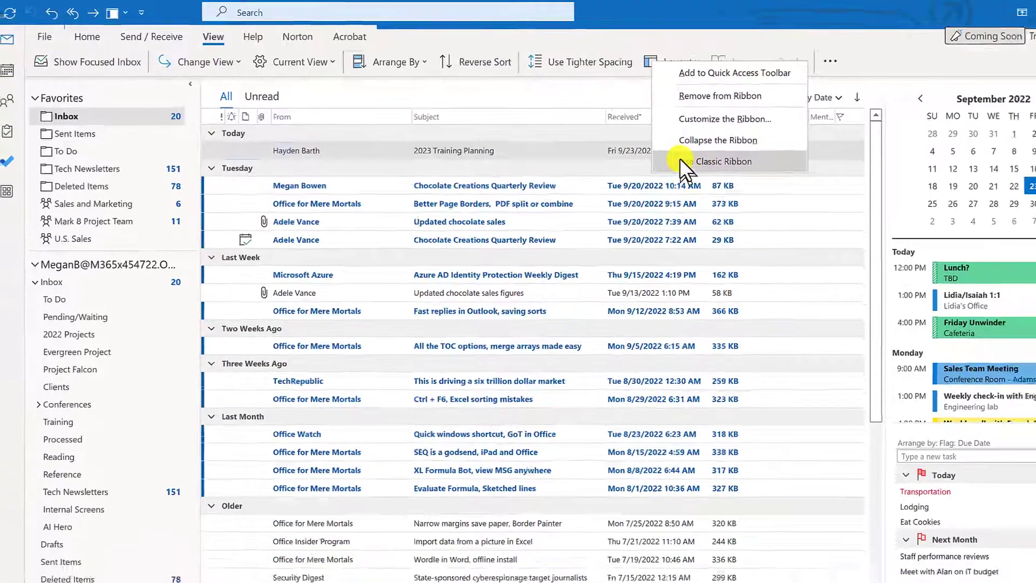
{"action": "left_click", "coordinate": [792, 190]}
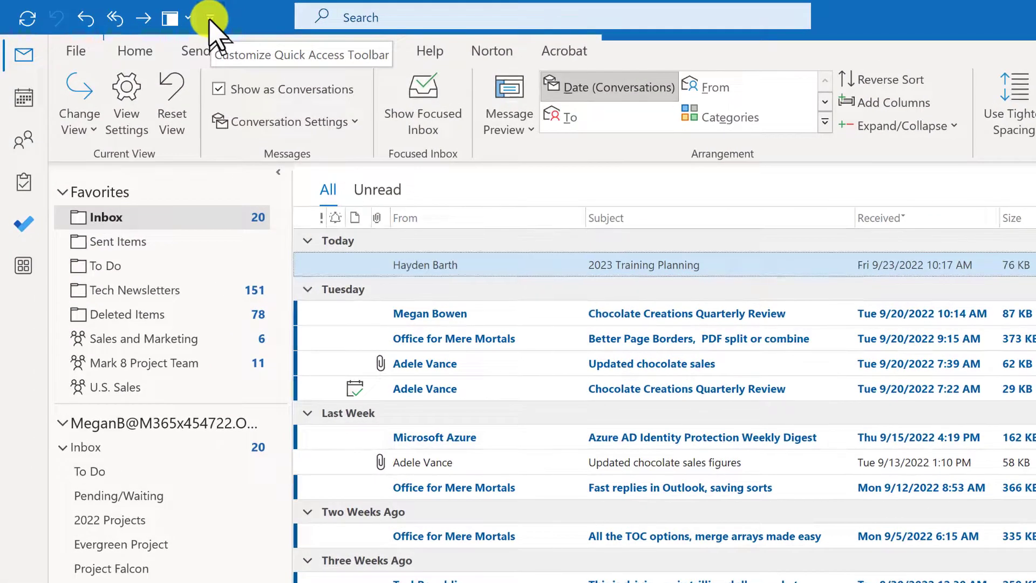
Step: Show the Quick Access Toolbar below the ribbon in the mail window and in a new email message
{"action": "left_click", "coordinate": [210, 22]}
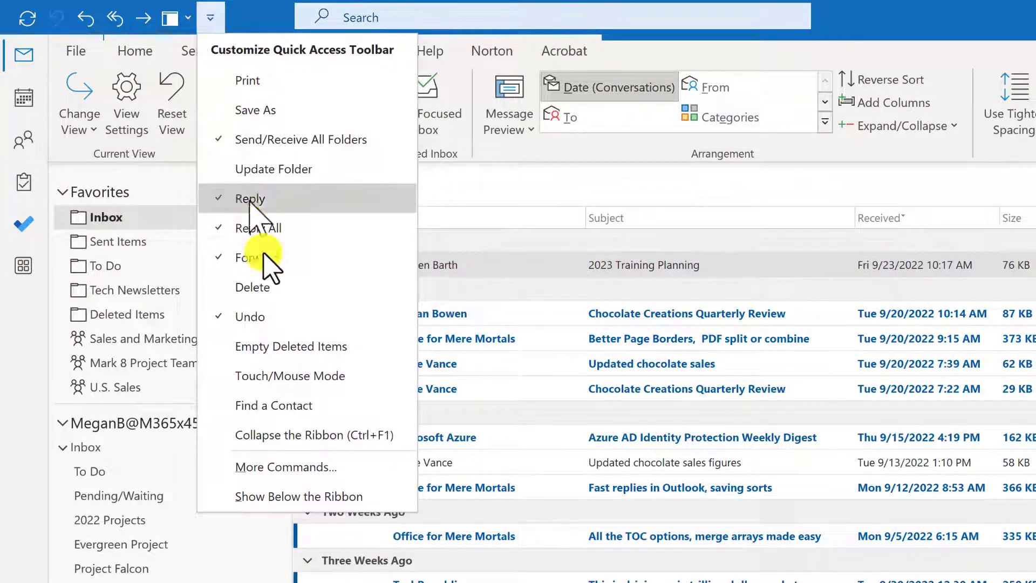
{"action": "left_click", "coordinate": [260, 499]}
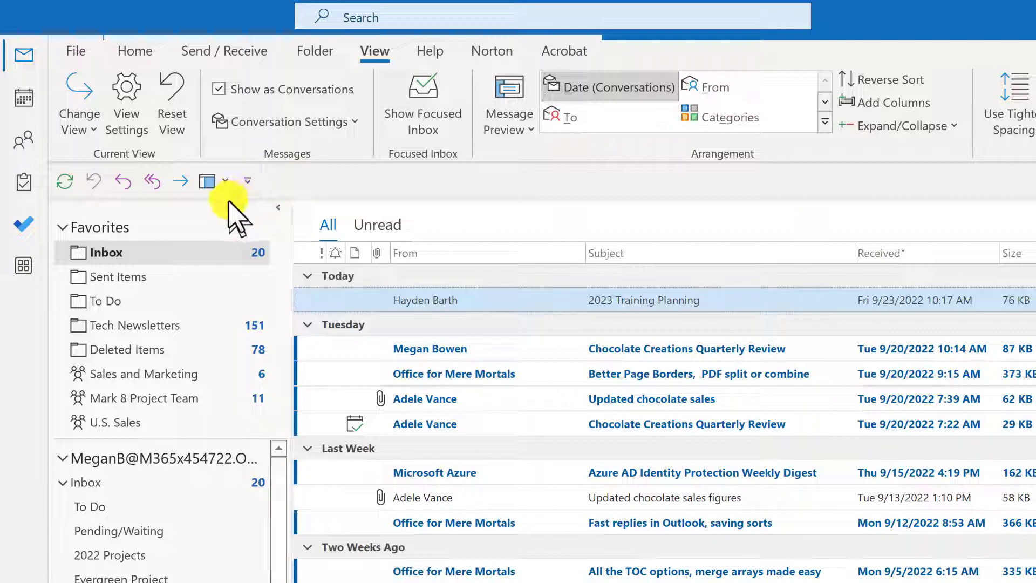
{"action": "key", "text": "ctrl+n"}
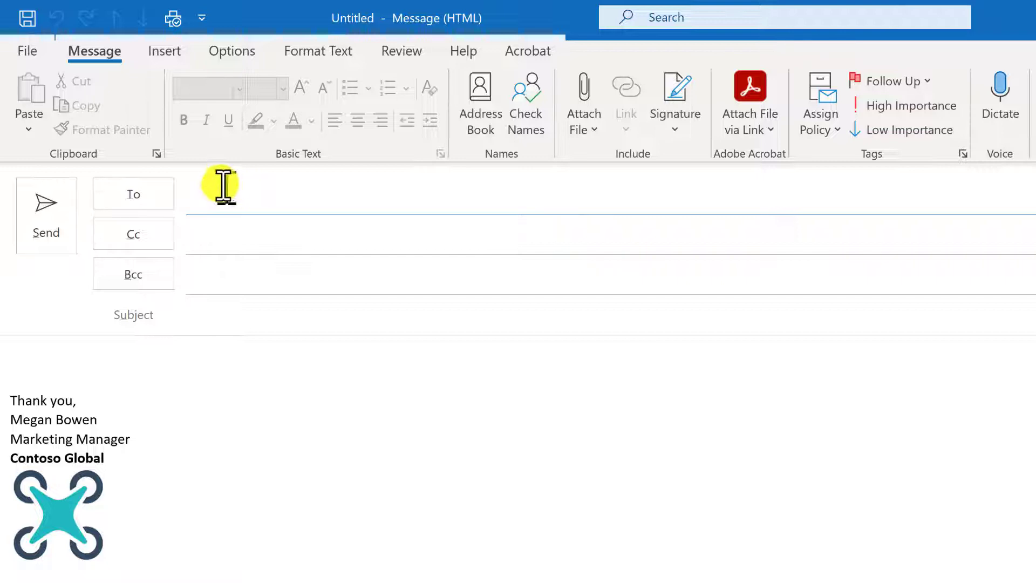
{"action": "left_click", "coordinate": [136, 12]}
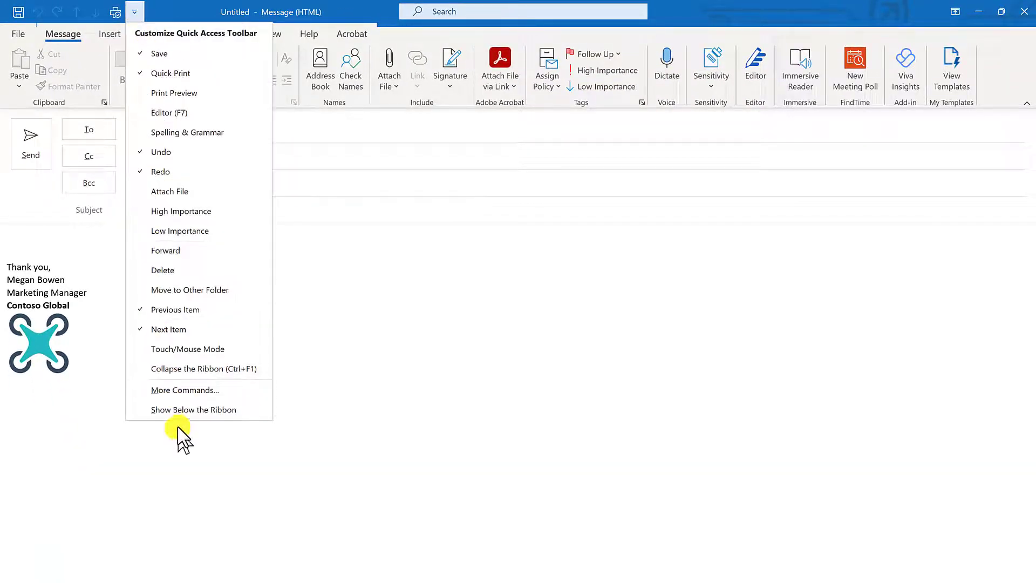
{"action": "left_click", "coordinate": [180, 411]}
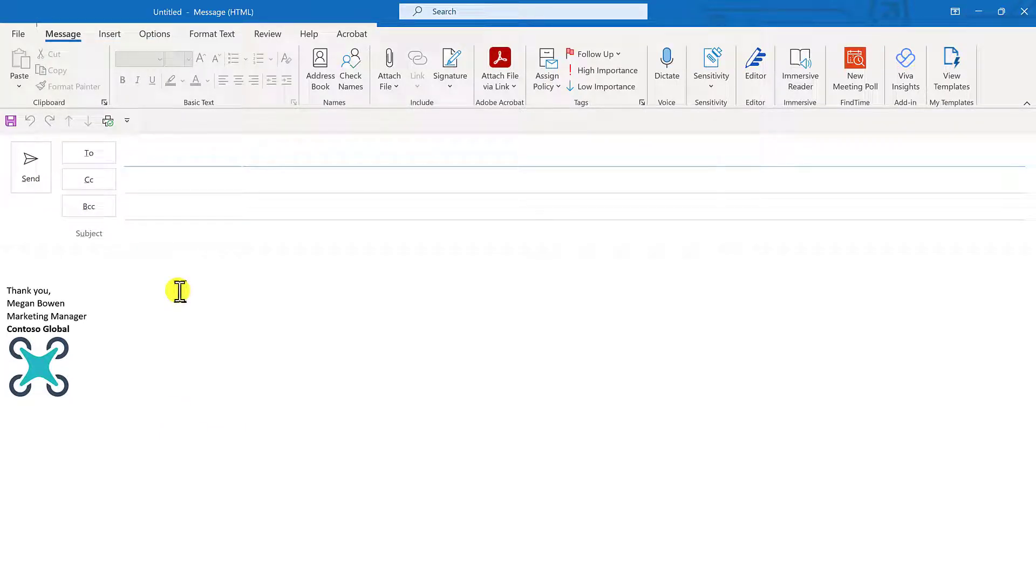
Step: Add the AutoText gallery from Quick Parts to the message window's Quick Access Toolbar
{"action": "left_click", "coordinate": [112, 36]}
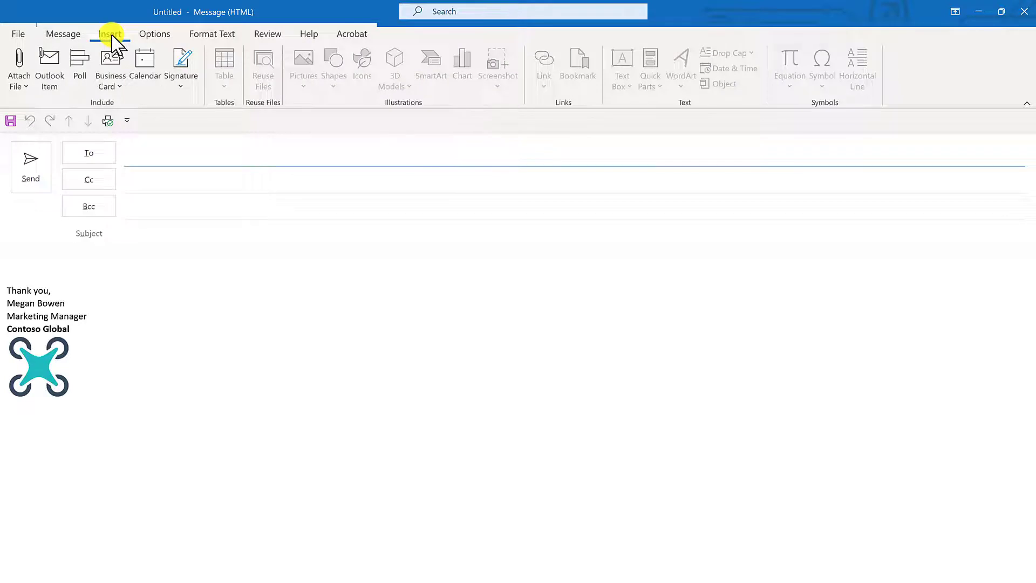
{"action": "left_click", "coordinate": [127, 263]}
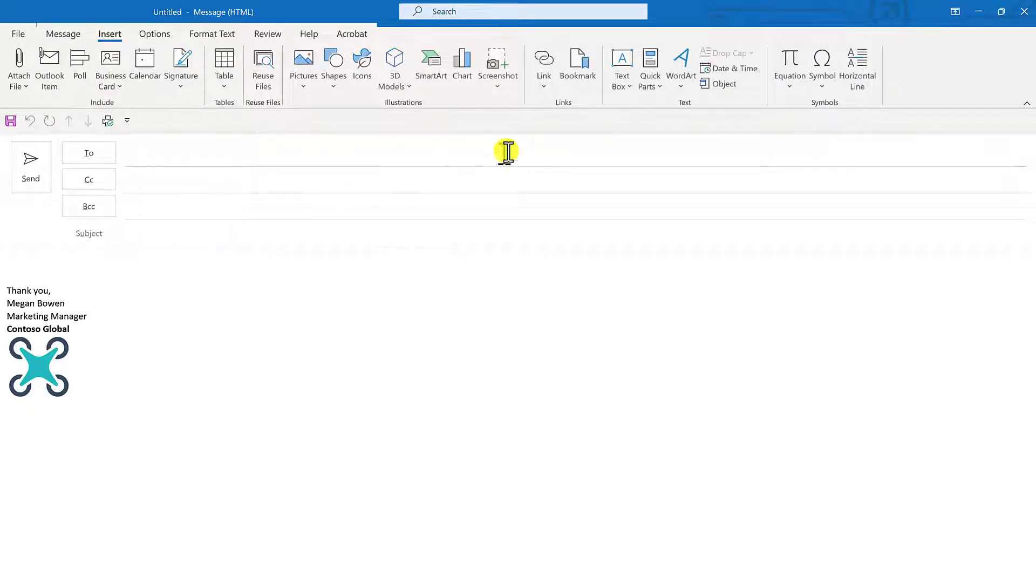
{"action": "left_click", "coordinate": [656, 93]}
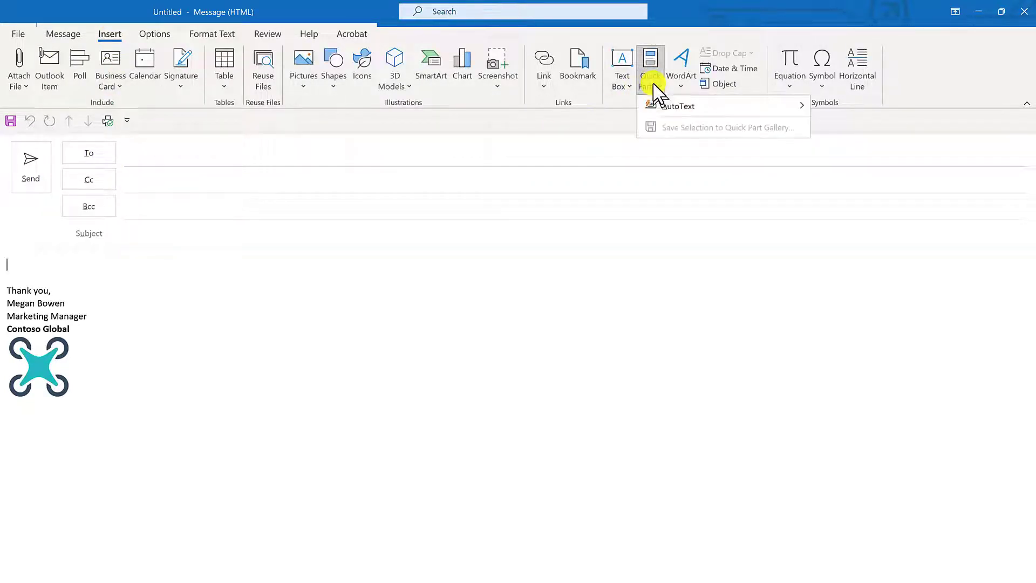
{"action": "mouse_move", "coordinate": [665, 107]}
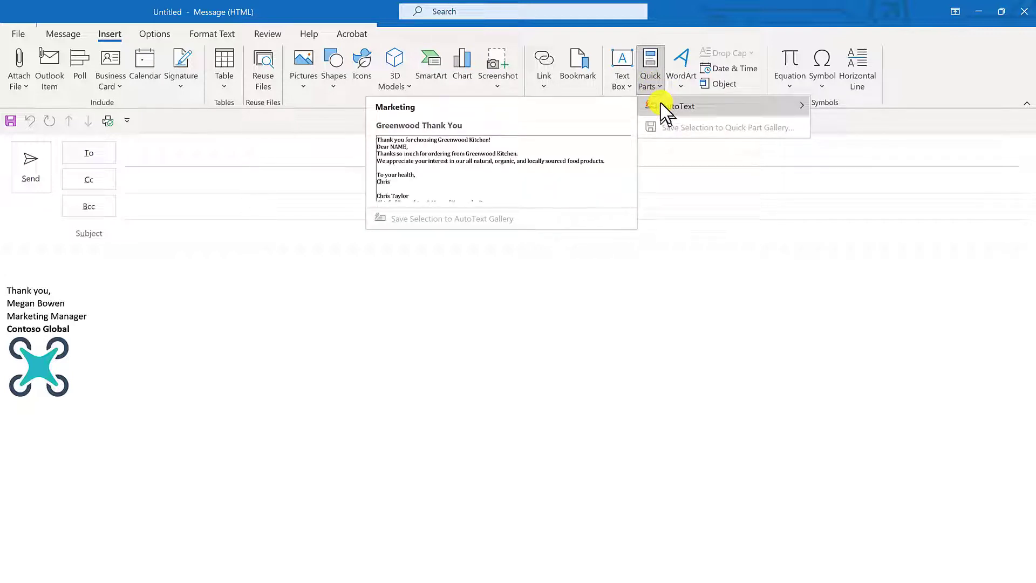
{"action": "right_click", "coordinate": [662, 104]}
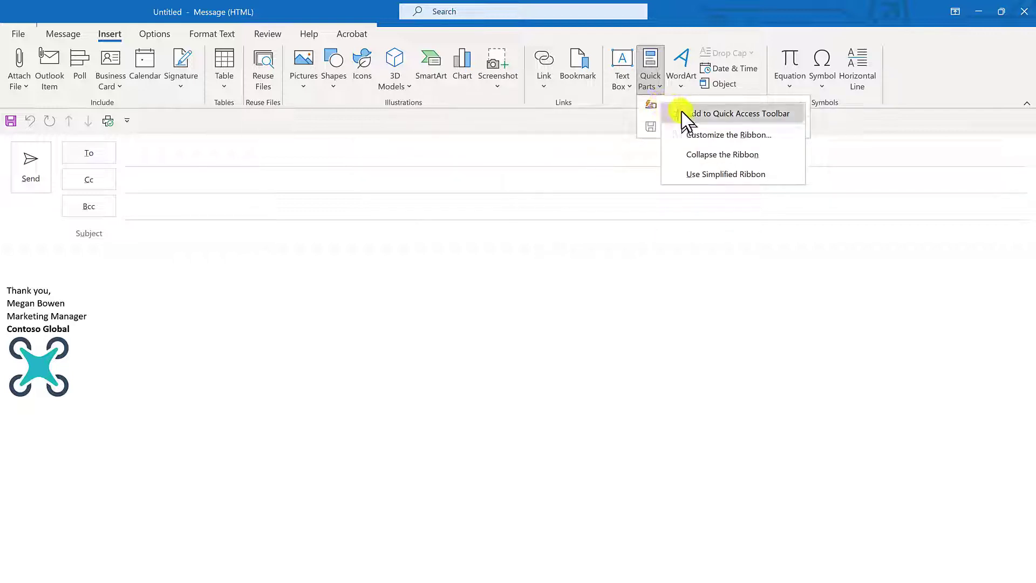
{"action": "left_click", "coordinate": [682, 113]}
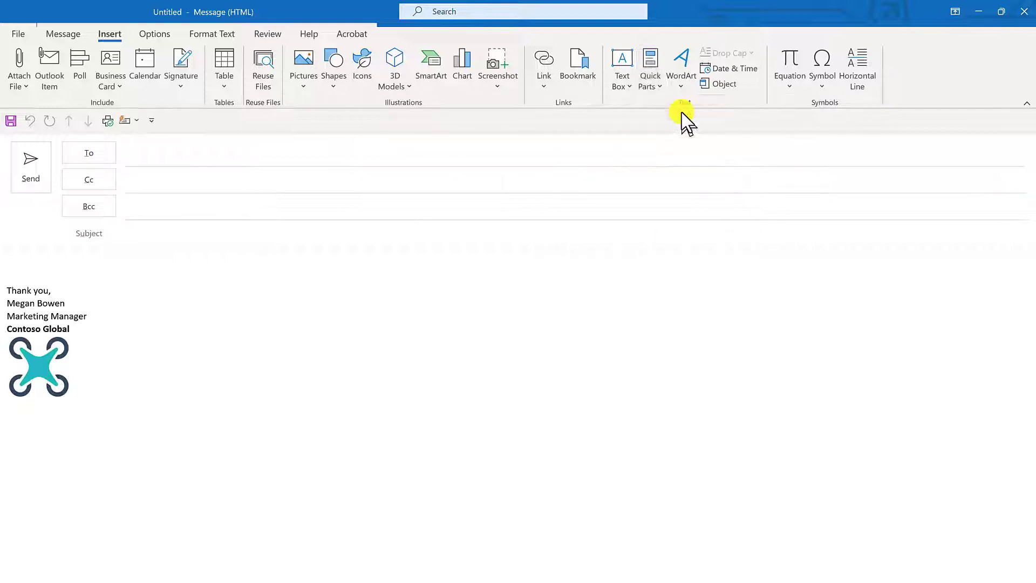
Step: Add the Delay Delivery command to the message window's Quick Access Toolbar
{"action": "left_click", "coordinate": [140, 33]}
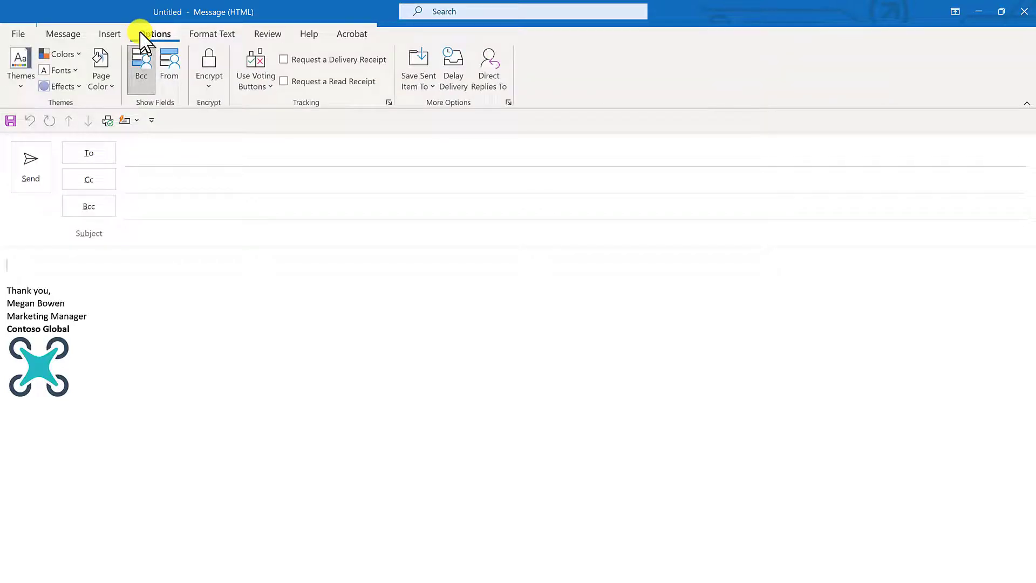
{"action": "right_click", "coordinate": [453, 66]}
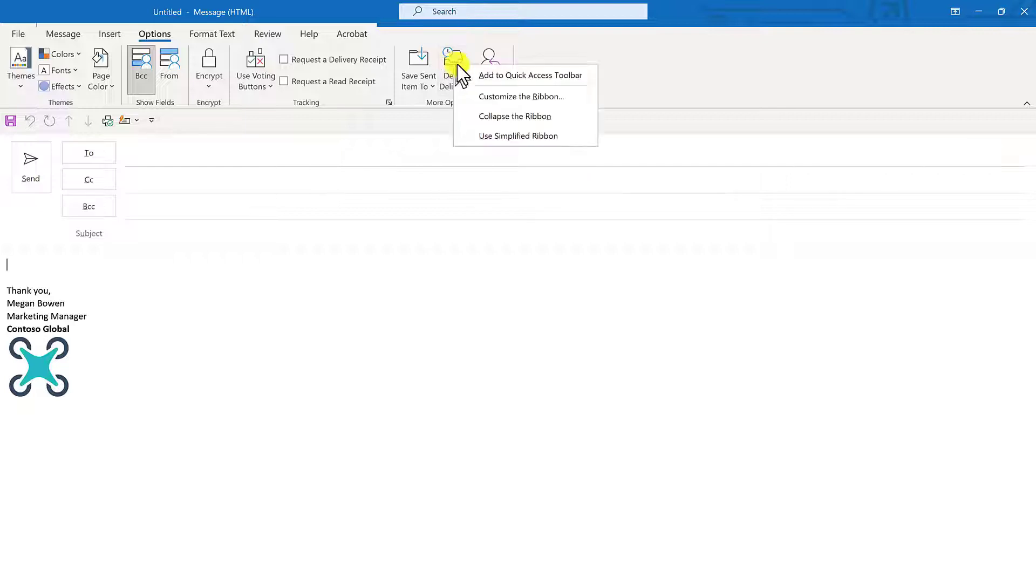
{"action": "left_click", "coordinate": [485, 75]}
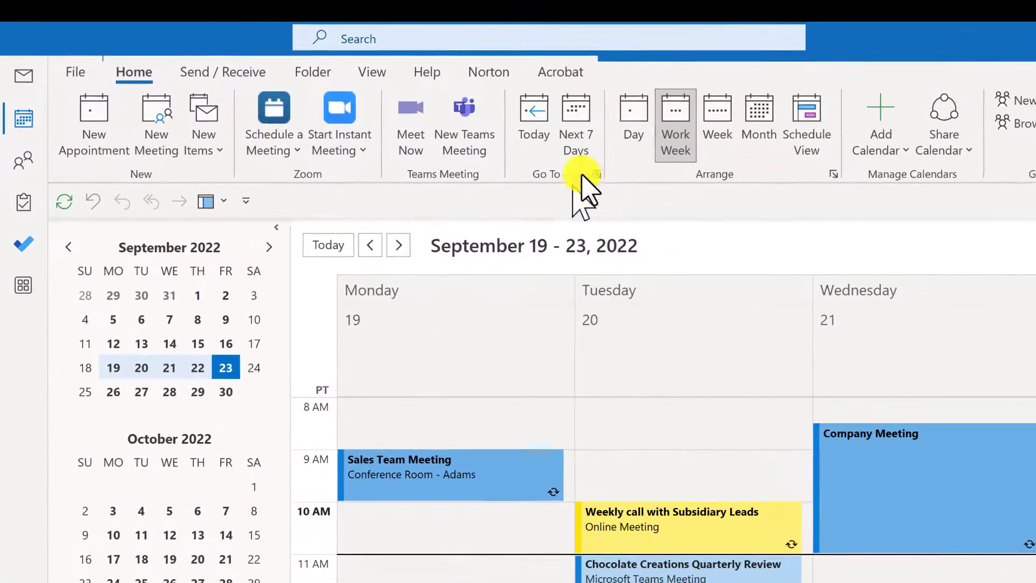
Step: Add the Day, Work Week, Week and Month views to the calendar's Quick Access Toolbar and use it to switch to Day view
{"action": "right_click", "coordinate": [639, 119]}
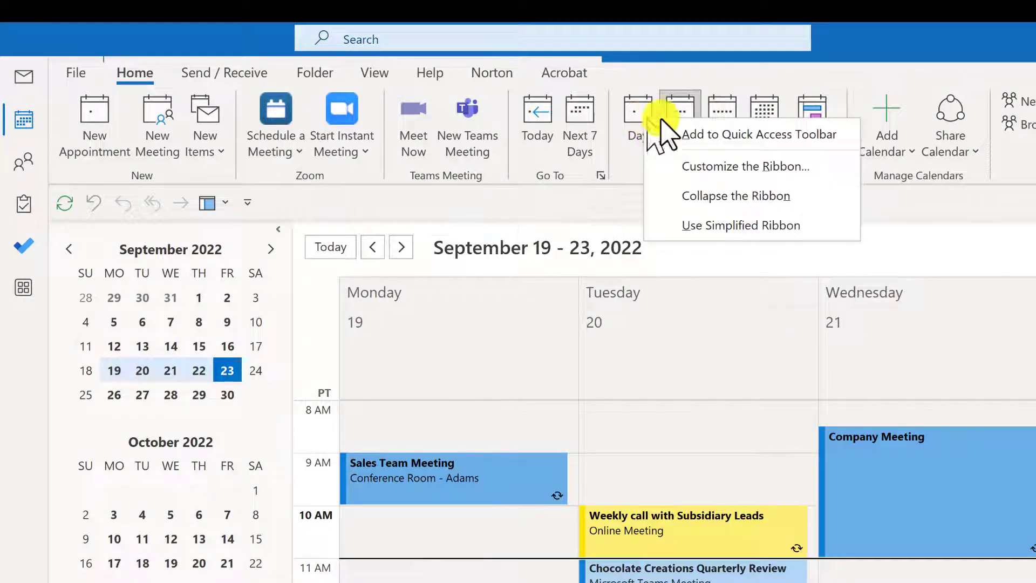
{"action": "left_click", "coordinate": [694, 136]}
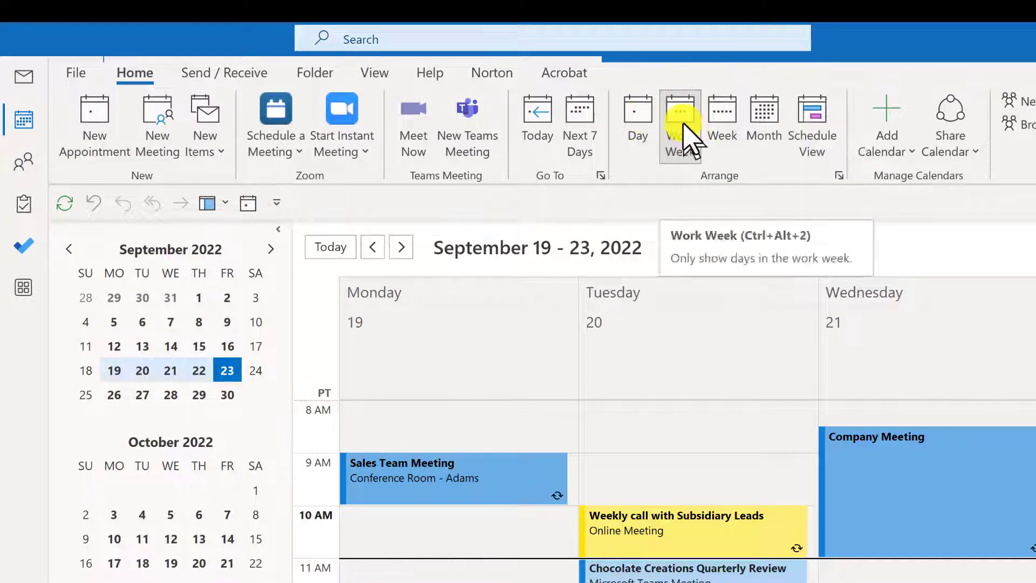
{"action": "right_click", "coordinate": [685, 125]}
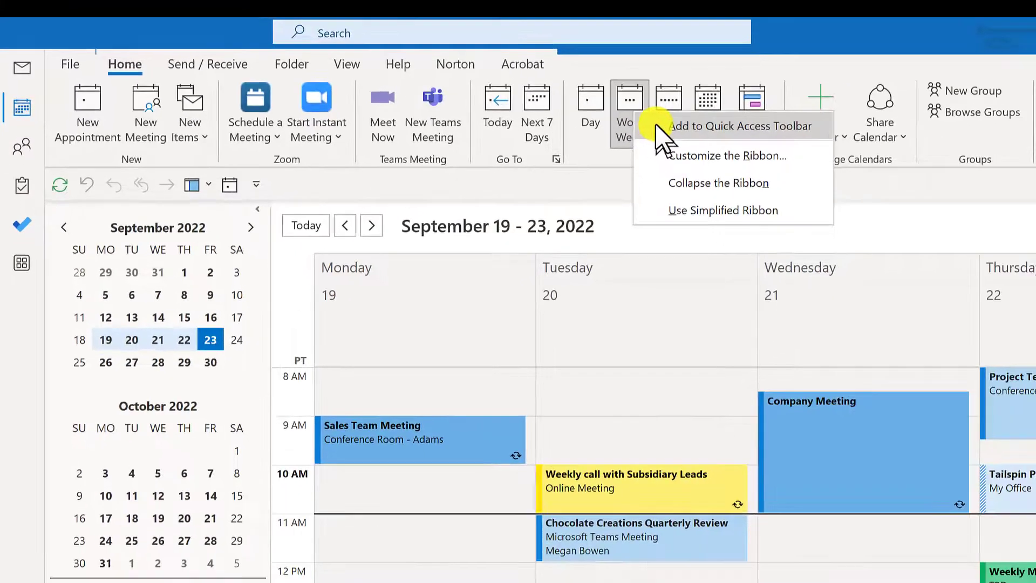
{"action": "left_click", "coordinate": [708, 138]}
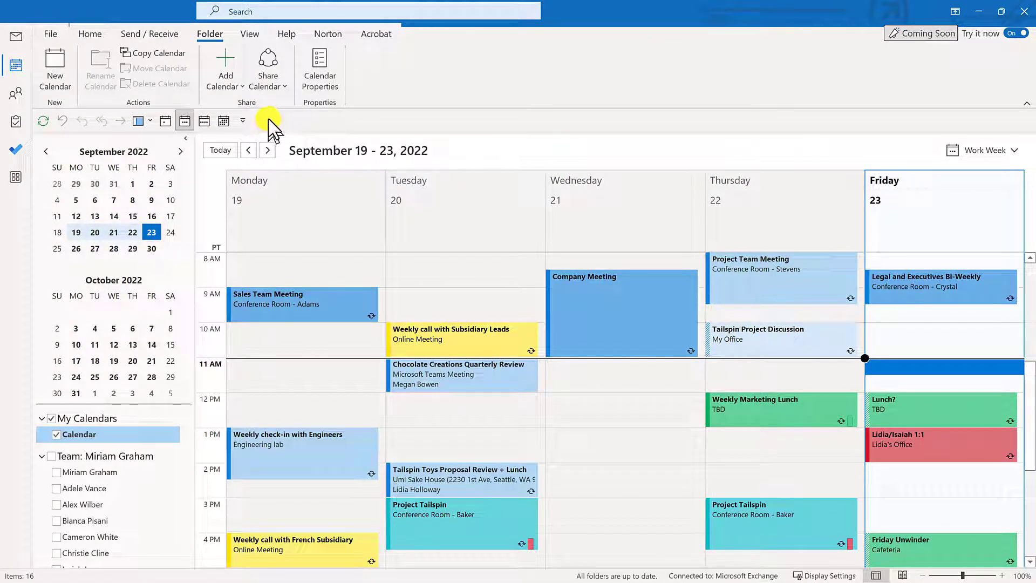
{"action": "left_click", "coordinate": [166, 121]}
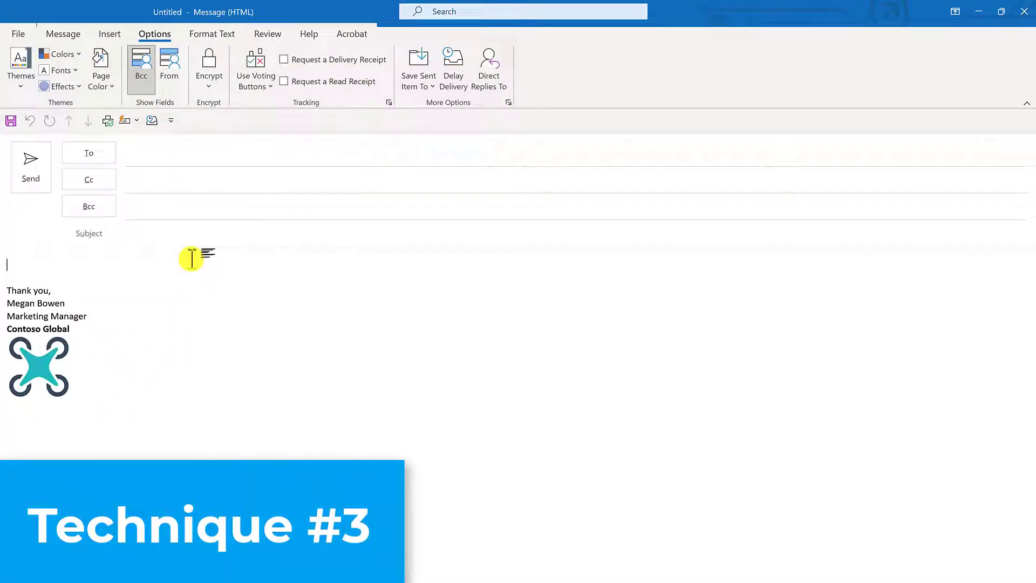
Step: Move Delay Delivery up two places, above Quick Print, in the message window's Quick Access Toolbar customization list
{"action": "left_click", "coordinate": [170, 120]}
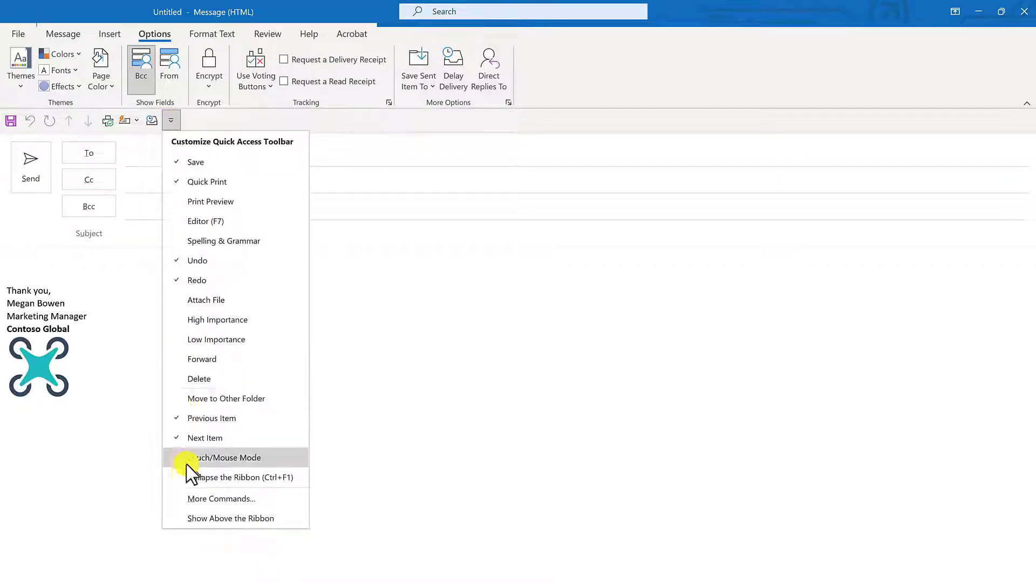
{"action": "left_click", "coordinate": [194, 499]}
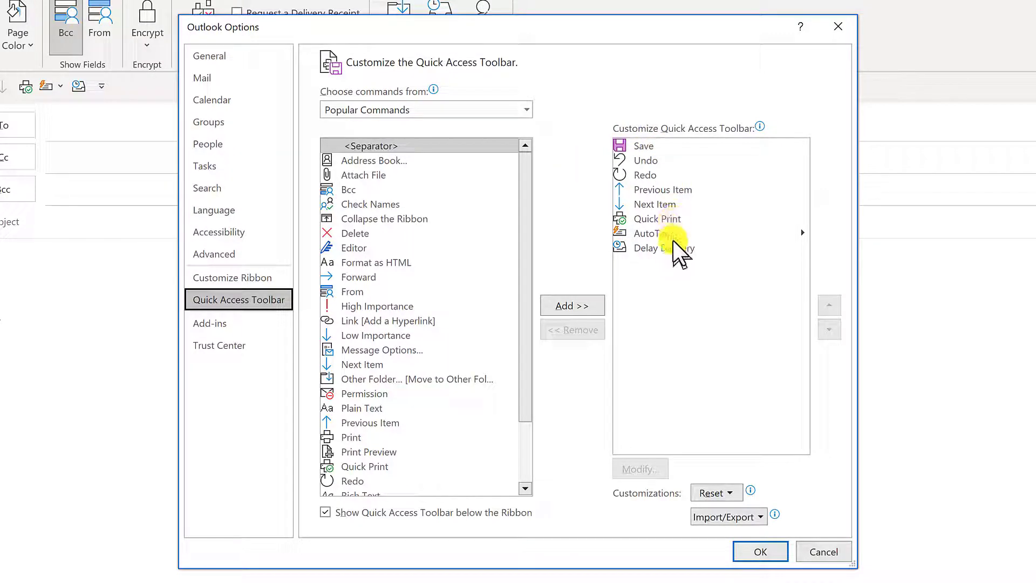
{"action": "left_click", "coordinate": [702, 248]}
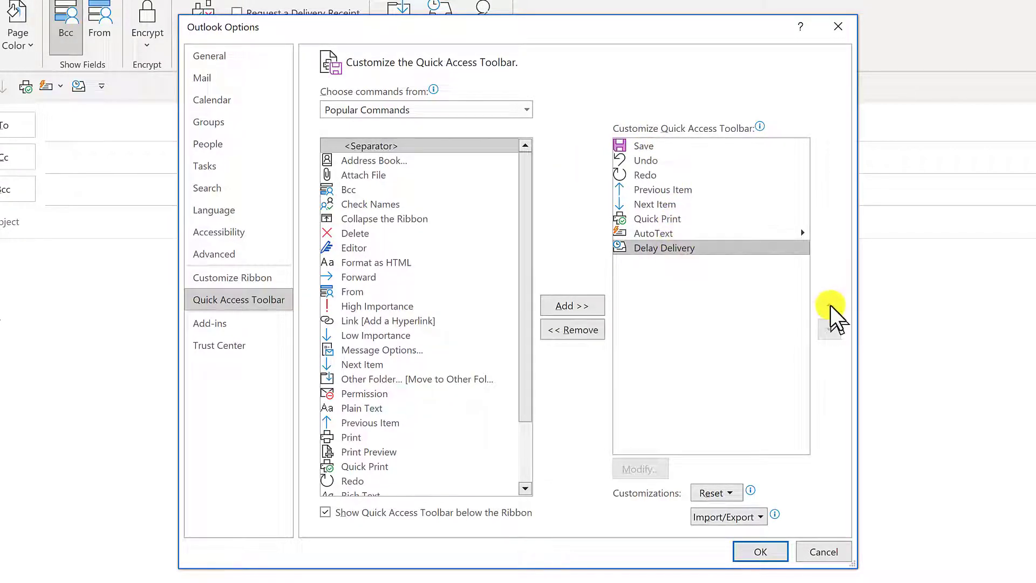
{"action": "left_click", "coordinate": [830, 305]}
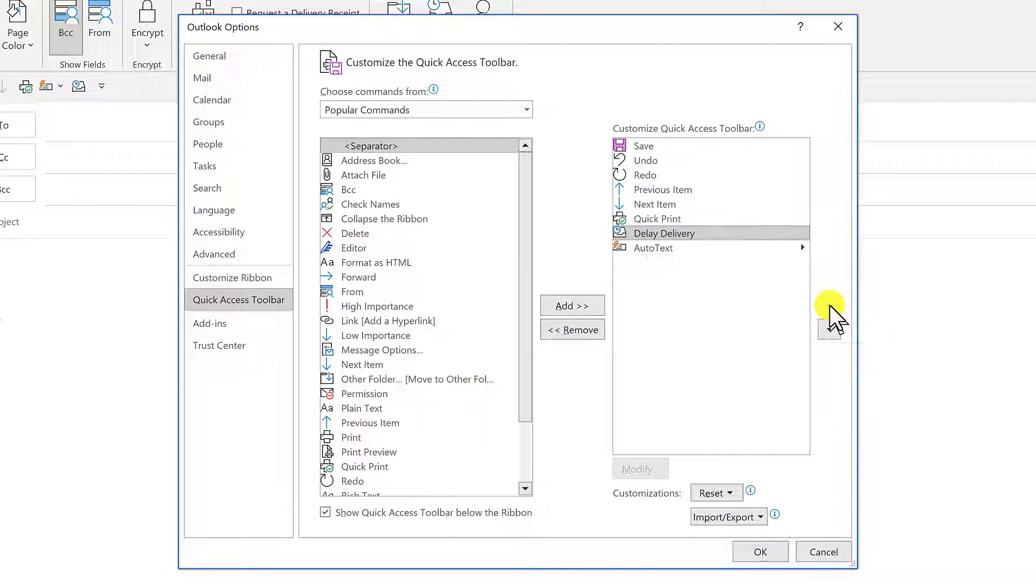
{"action": "left_click", "coordinate": [830, 306]}
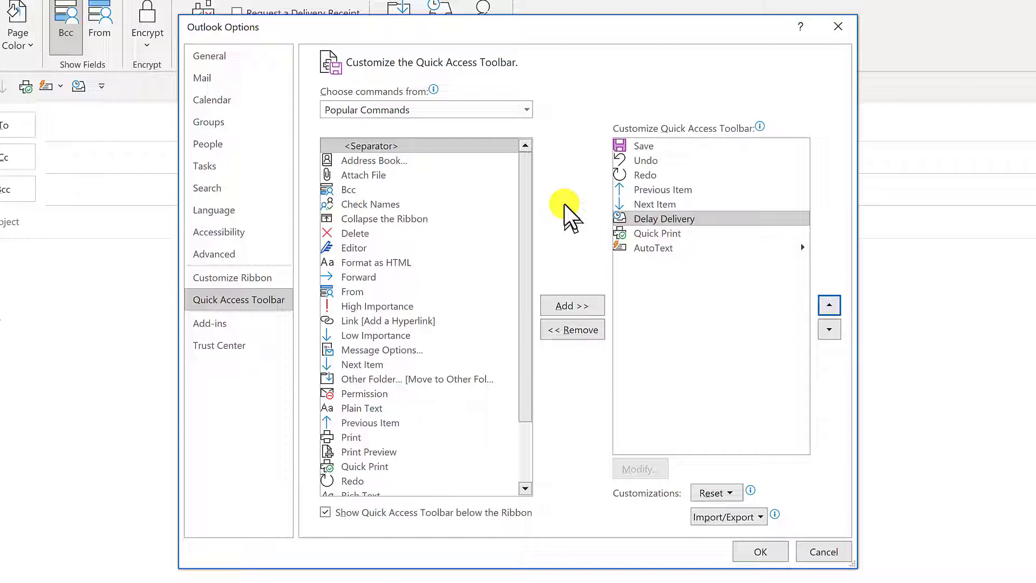
Step: Add the Save All Attachments command from the All Commands set to the message window's Quick Access Toolbar list
{"action": "left_click", "coordinate": [526, 107]}
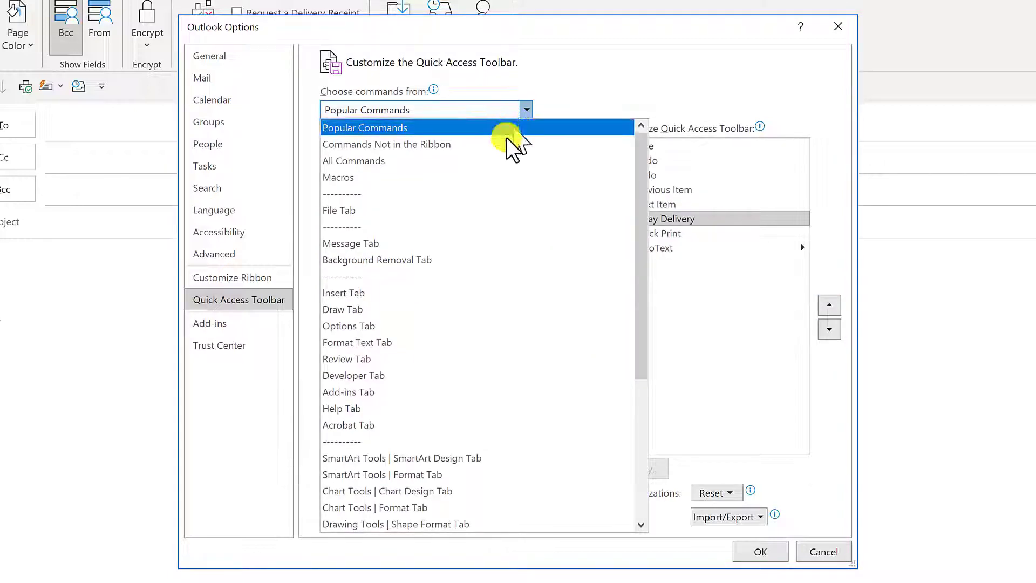
{"action": "left_click", "coordinate": [496, 165]}
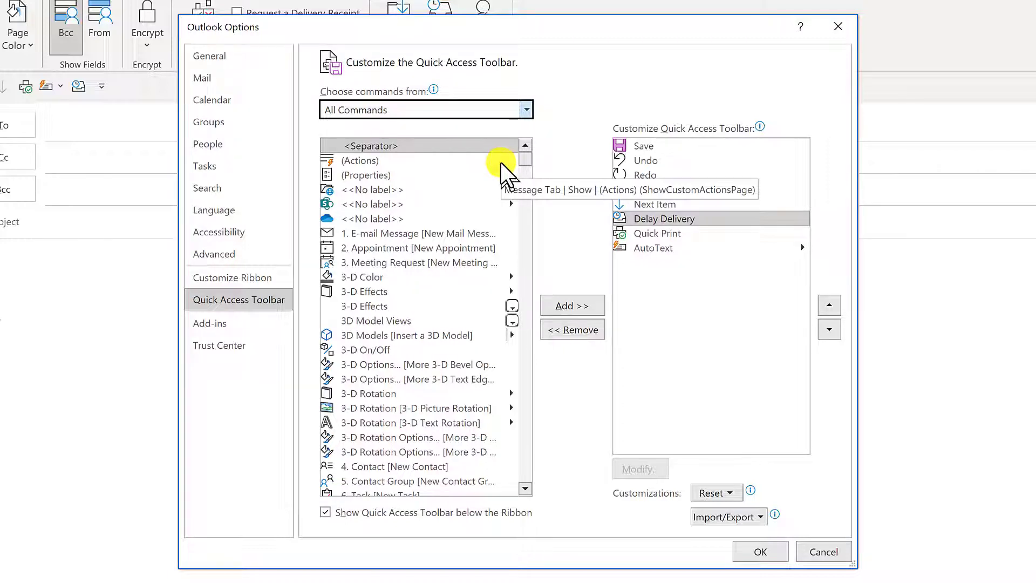
{"action": "left_click_drag", "start_coordinate": [526, 172], "coordinate": [523, 375]}
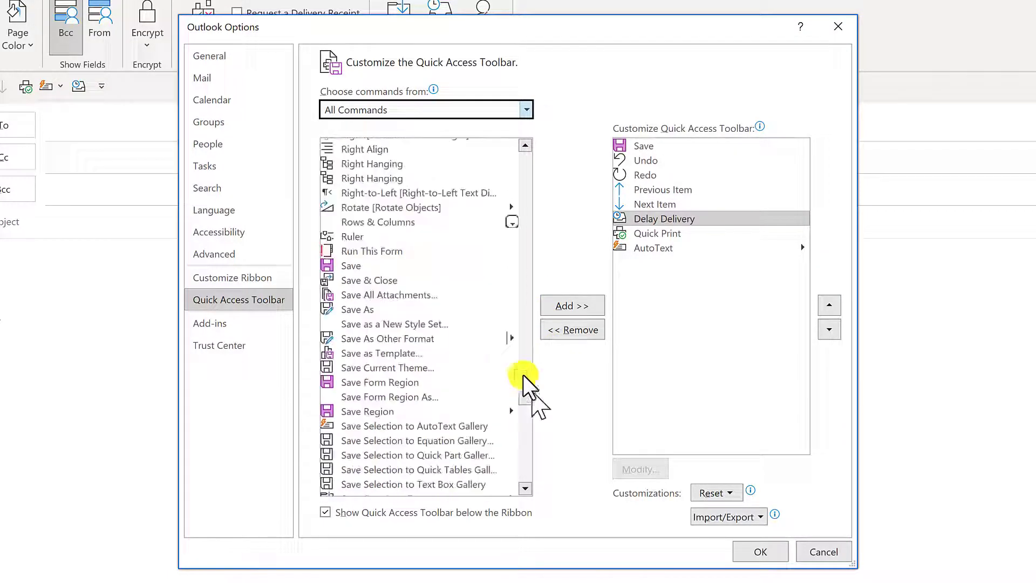
{"action": "left_click", "coordinate": [390, 295]}
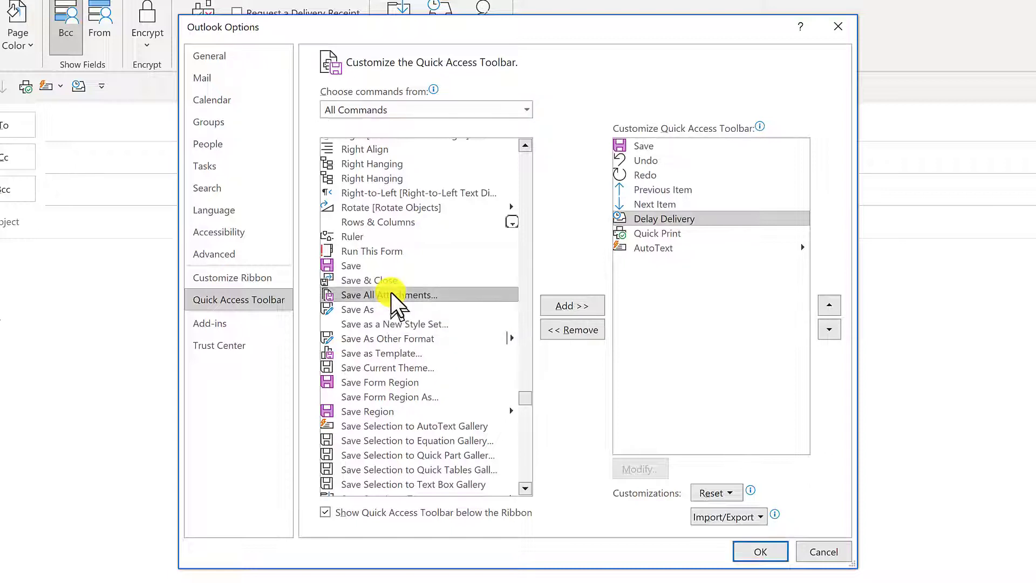
{"action": "left_click", "coordinate": [563, 306]}
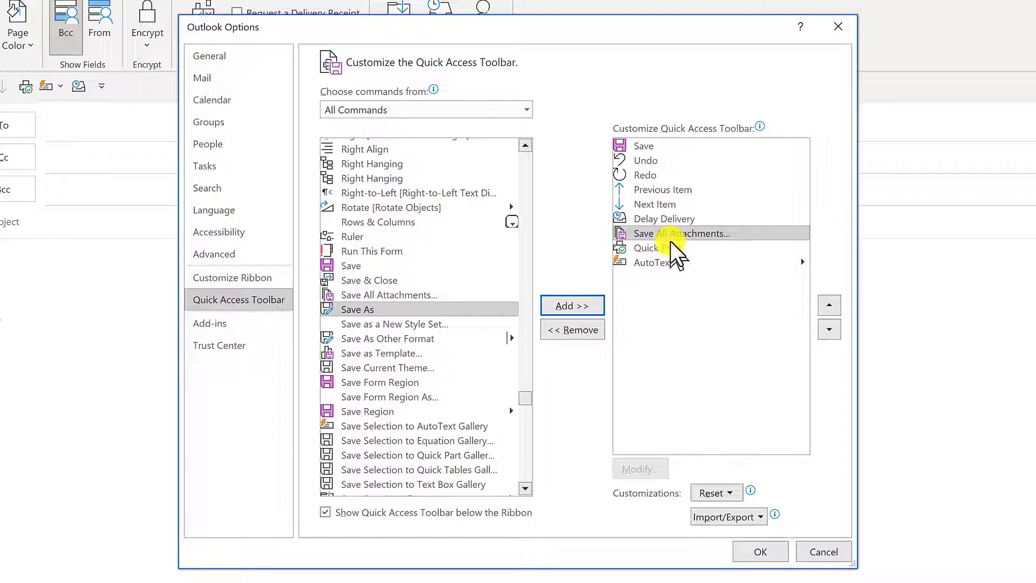
Step: Move Save All Attachments up to directly below Save in the toolbar list and apply the customization
{"action": "left_click", "coordinate": [826, 304]}
{"action": "left_click", "coordinate": [826, 304]}
{"action": "left_click", "coordinate": [826, 304]}
{"action": "left_click", "coordinate": [825, 304]}
{"action": "left_click", "coordinate": [826, 304]}
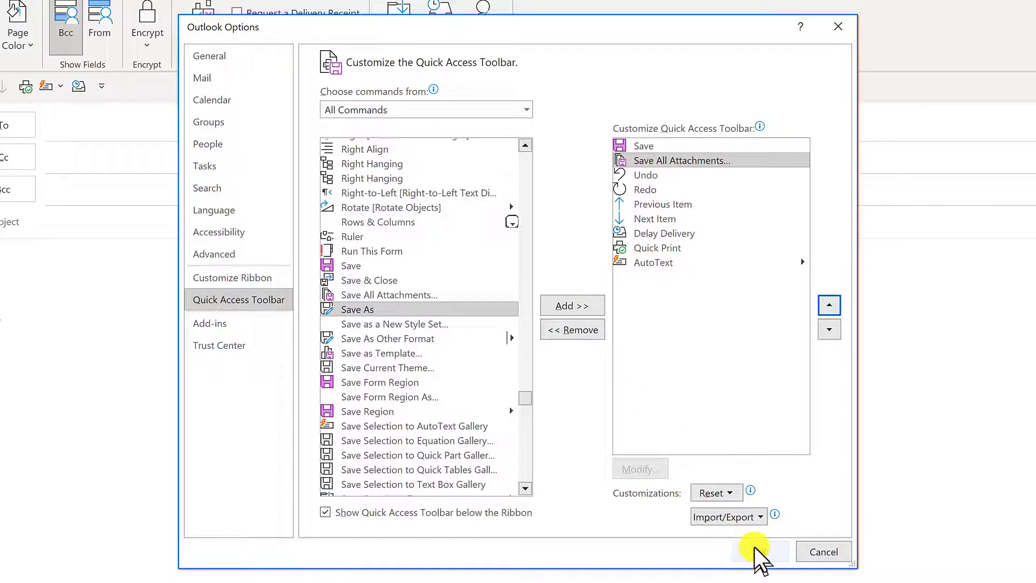
{"action": "left_click", "coordinate": [758, 550]}
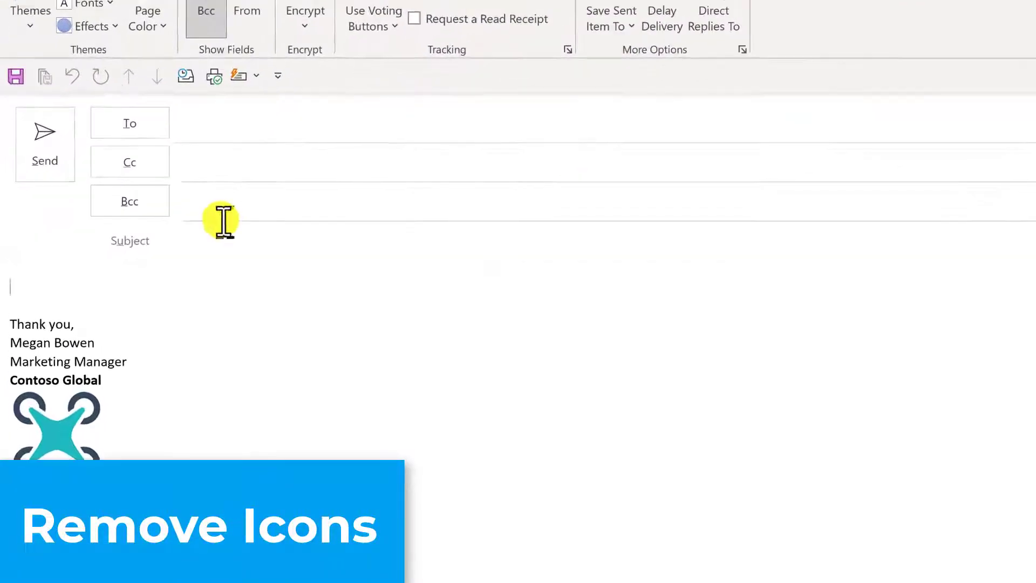
Step: Remove the Delay Delivery command from the message window's Quick Access Toolbar
{"action": "right_click", "coordinate": [189, 71]}
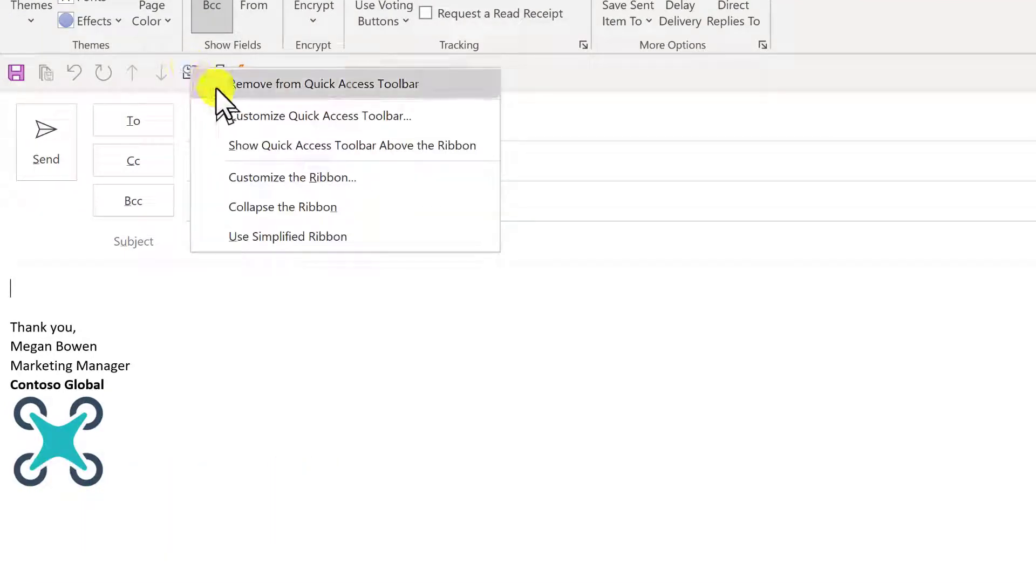